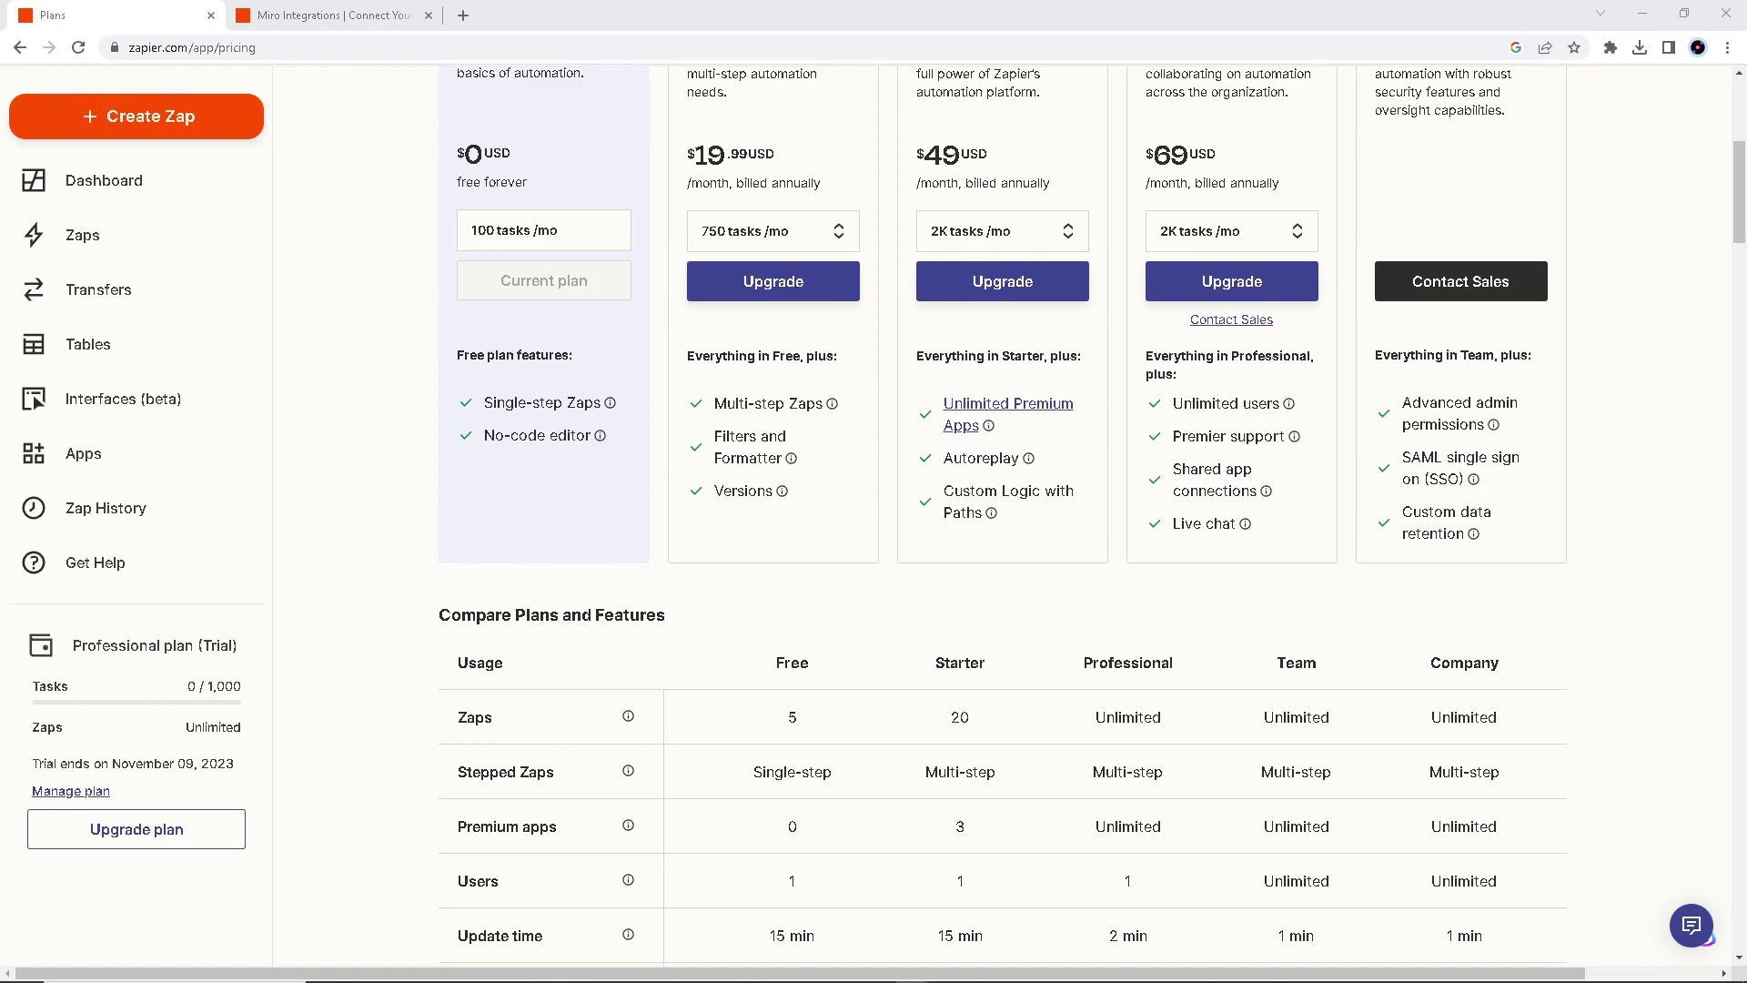
# From the Miro Integrations page, use 'Connect Miro to 6,000+ apps' to start a Miro-triggered Zap
pyautogui.scroll(6, 1189, 644)
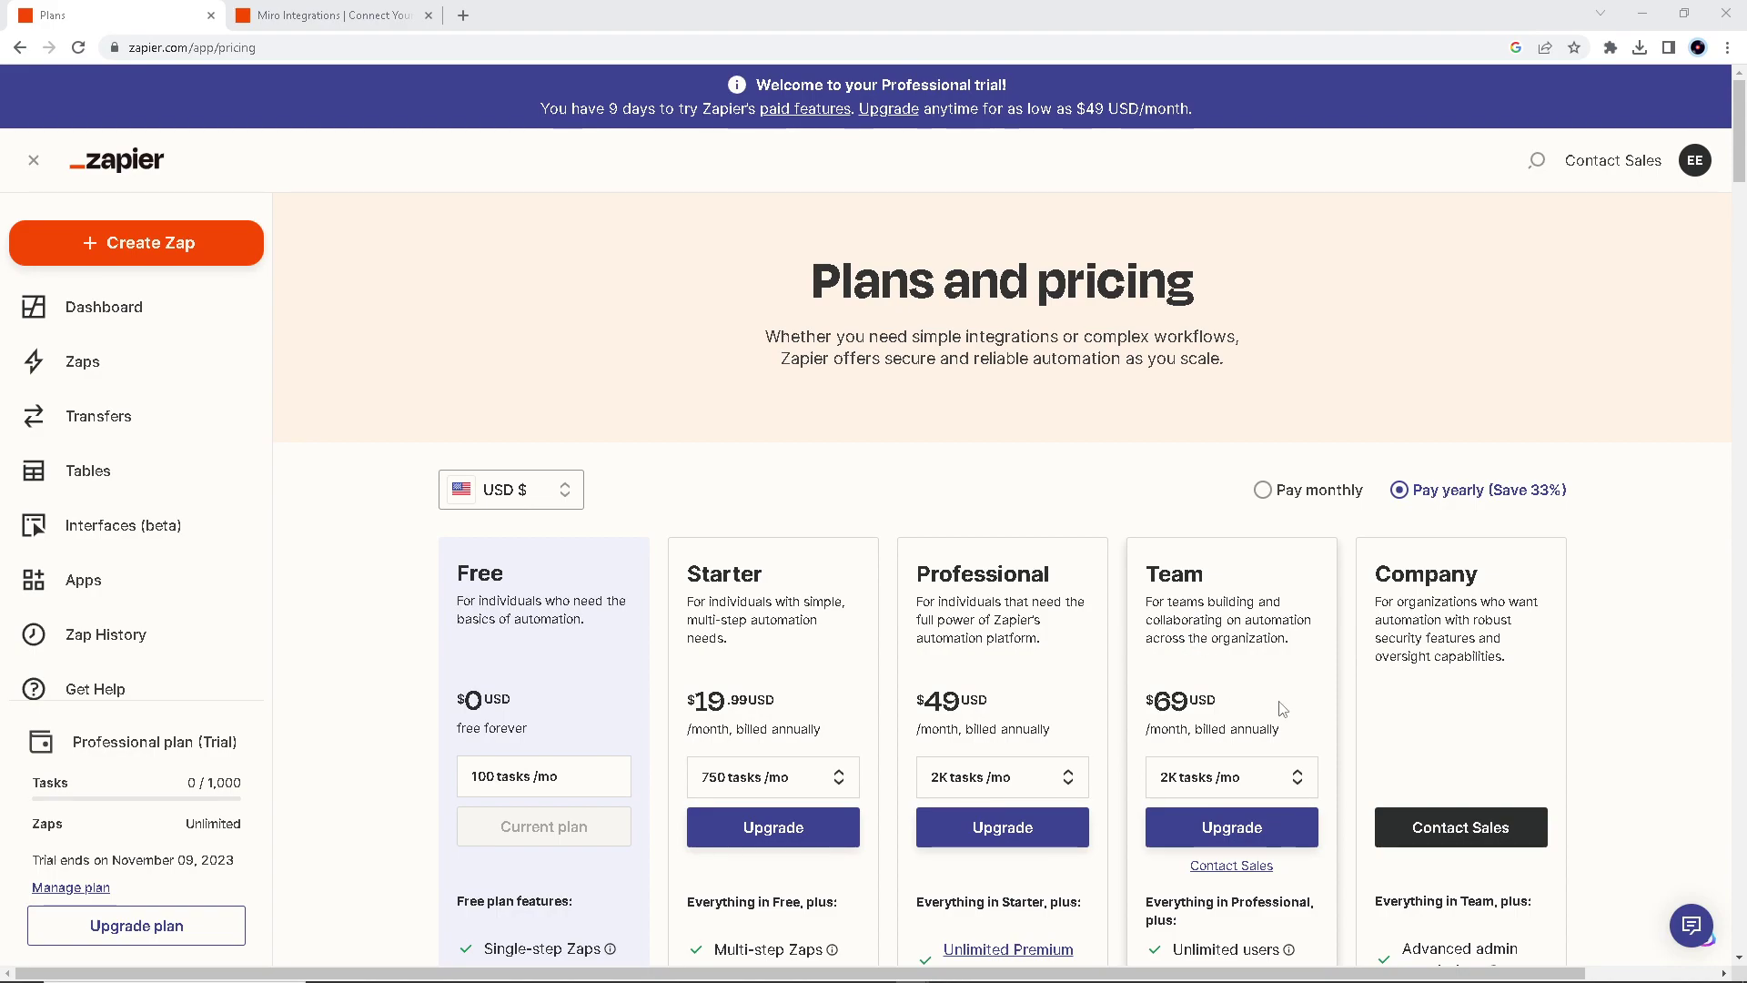
pyautogui.scroll(-3, 1315, 710)
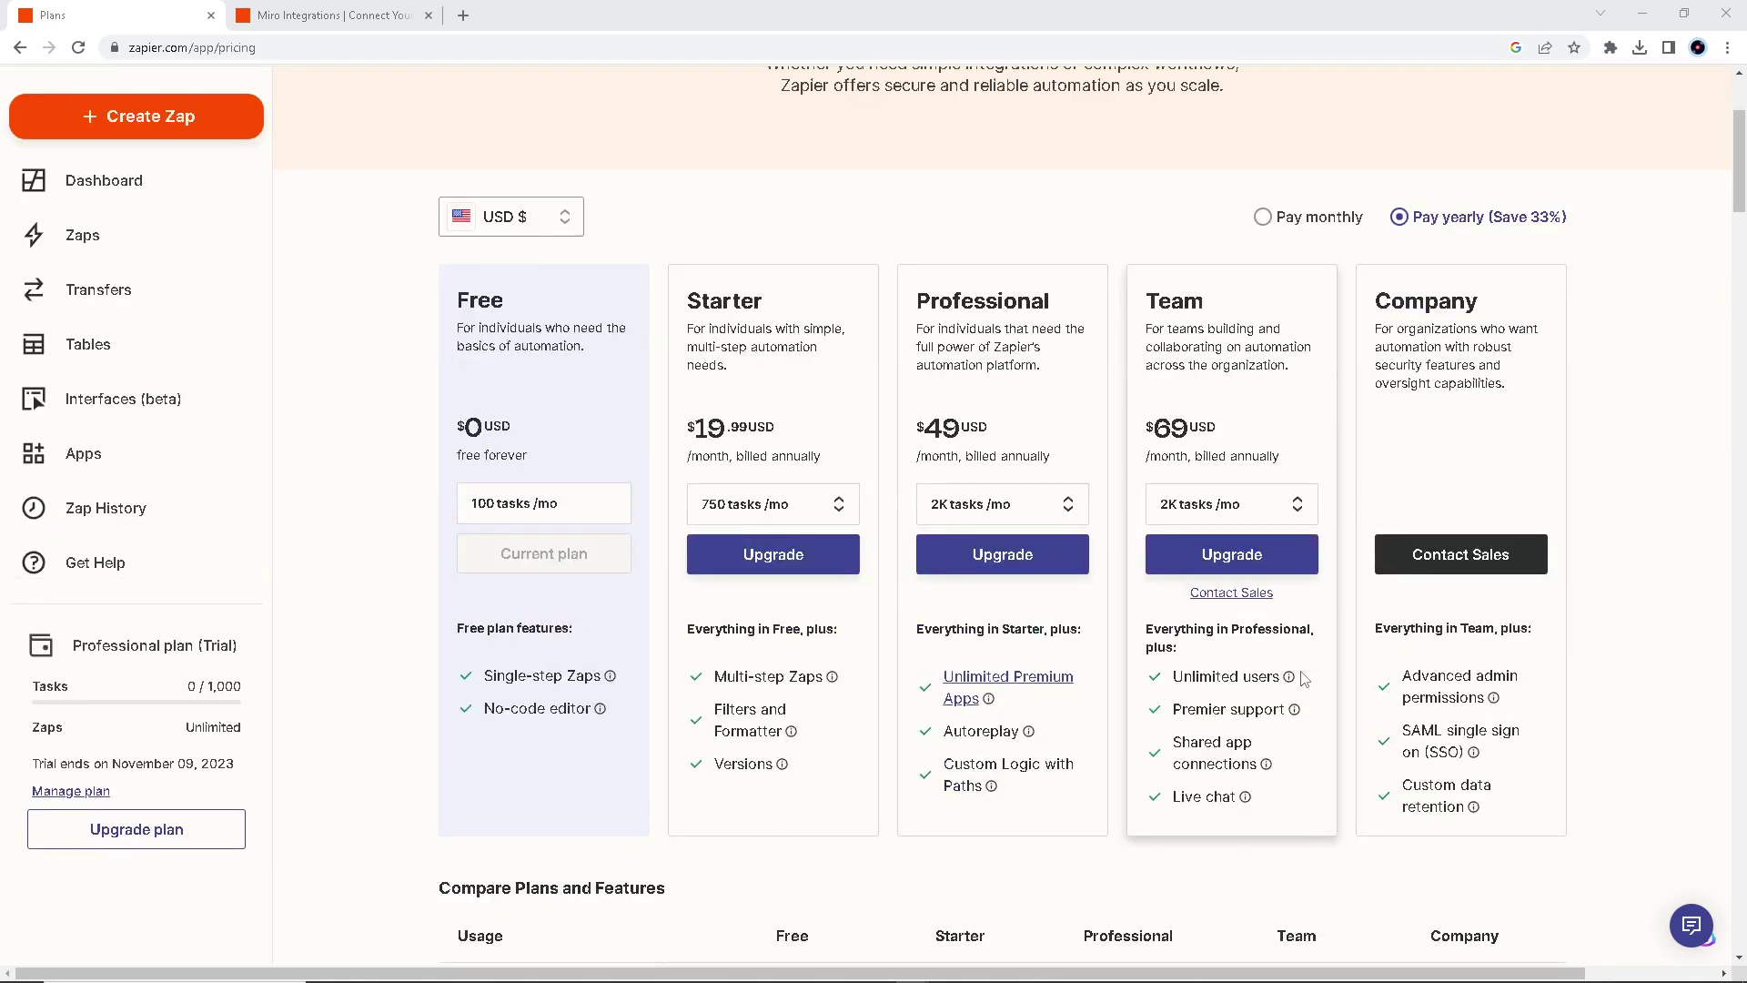
pyautogui.scroll(-3, 1305, 678)
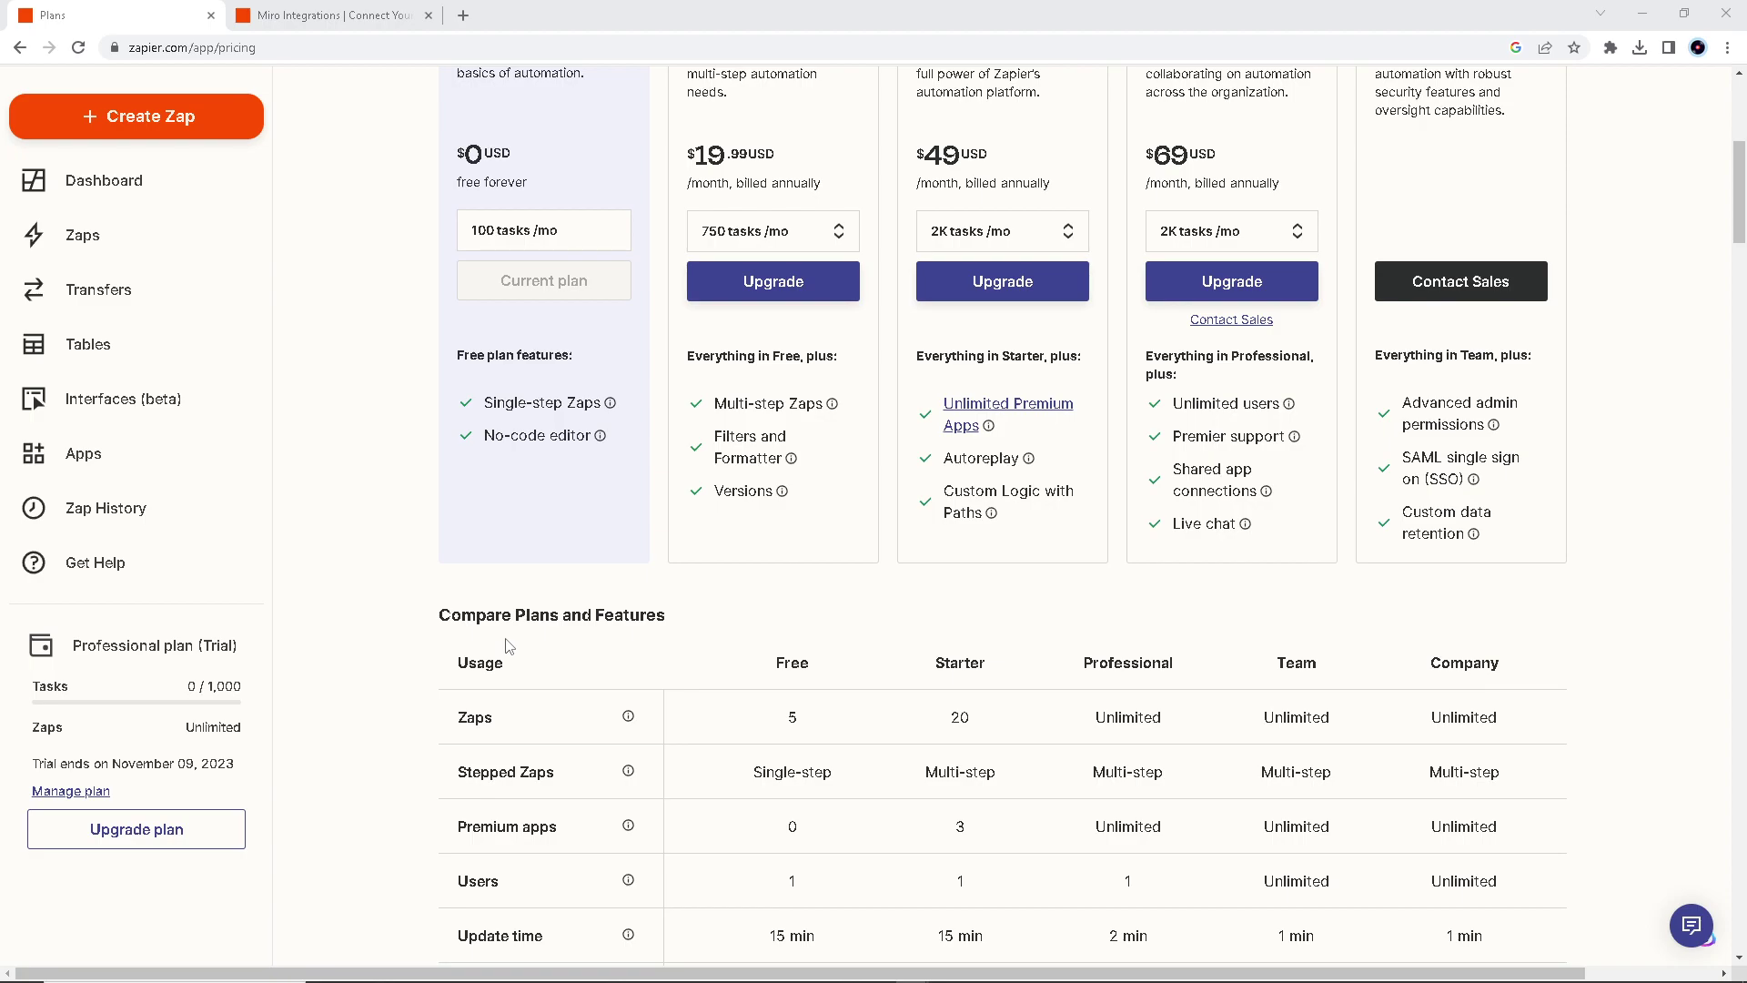
pyautogui.scroll(3, 549, 657)
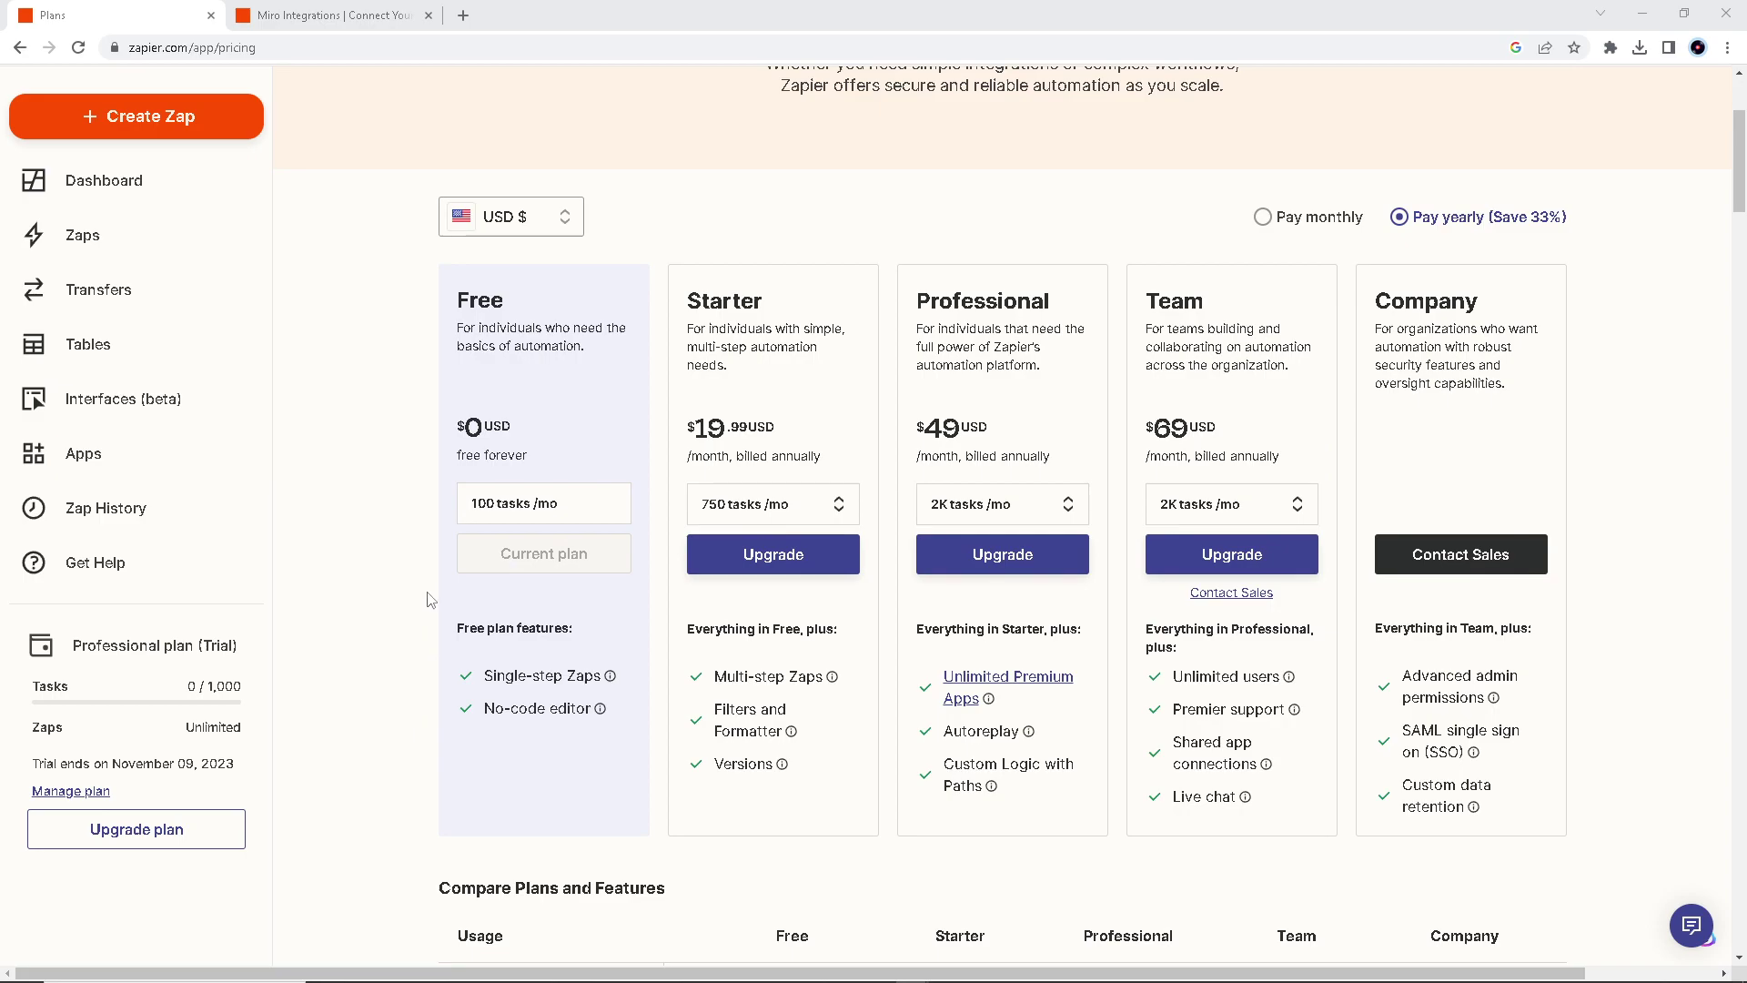
pyautogui.scroll(3, 405, 591)
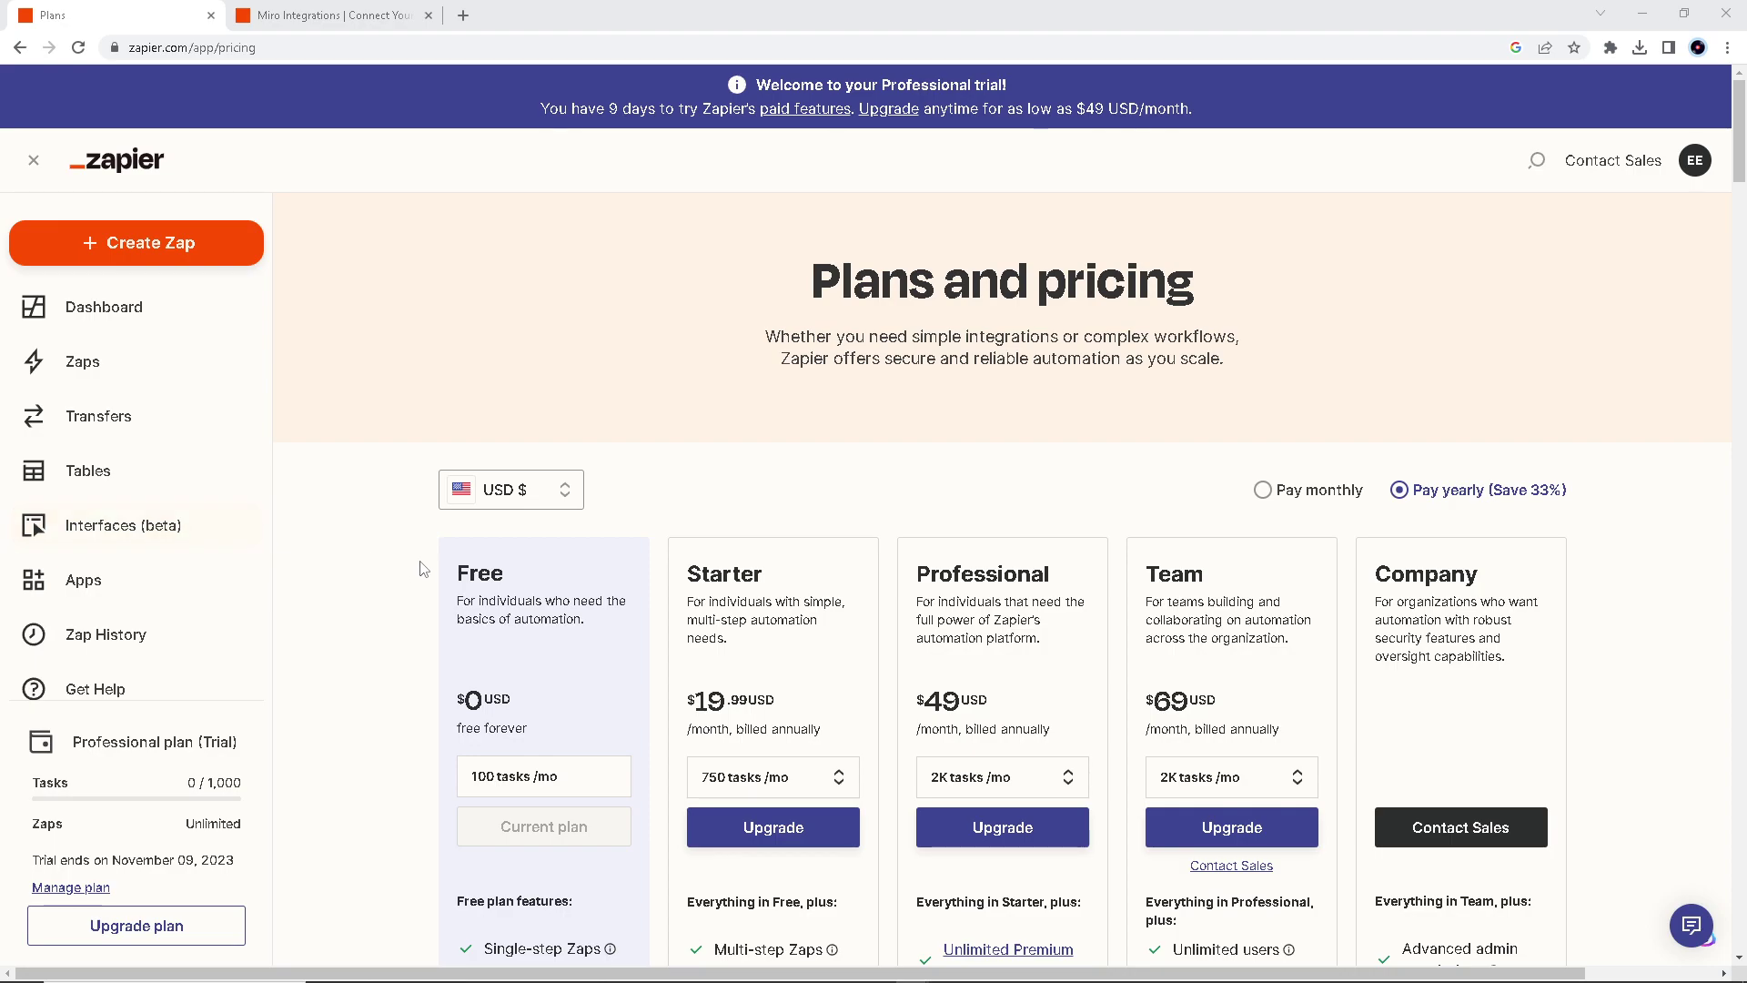
pyautogui.scroll(-3, 421, 573)
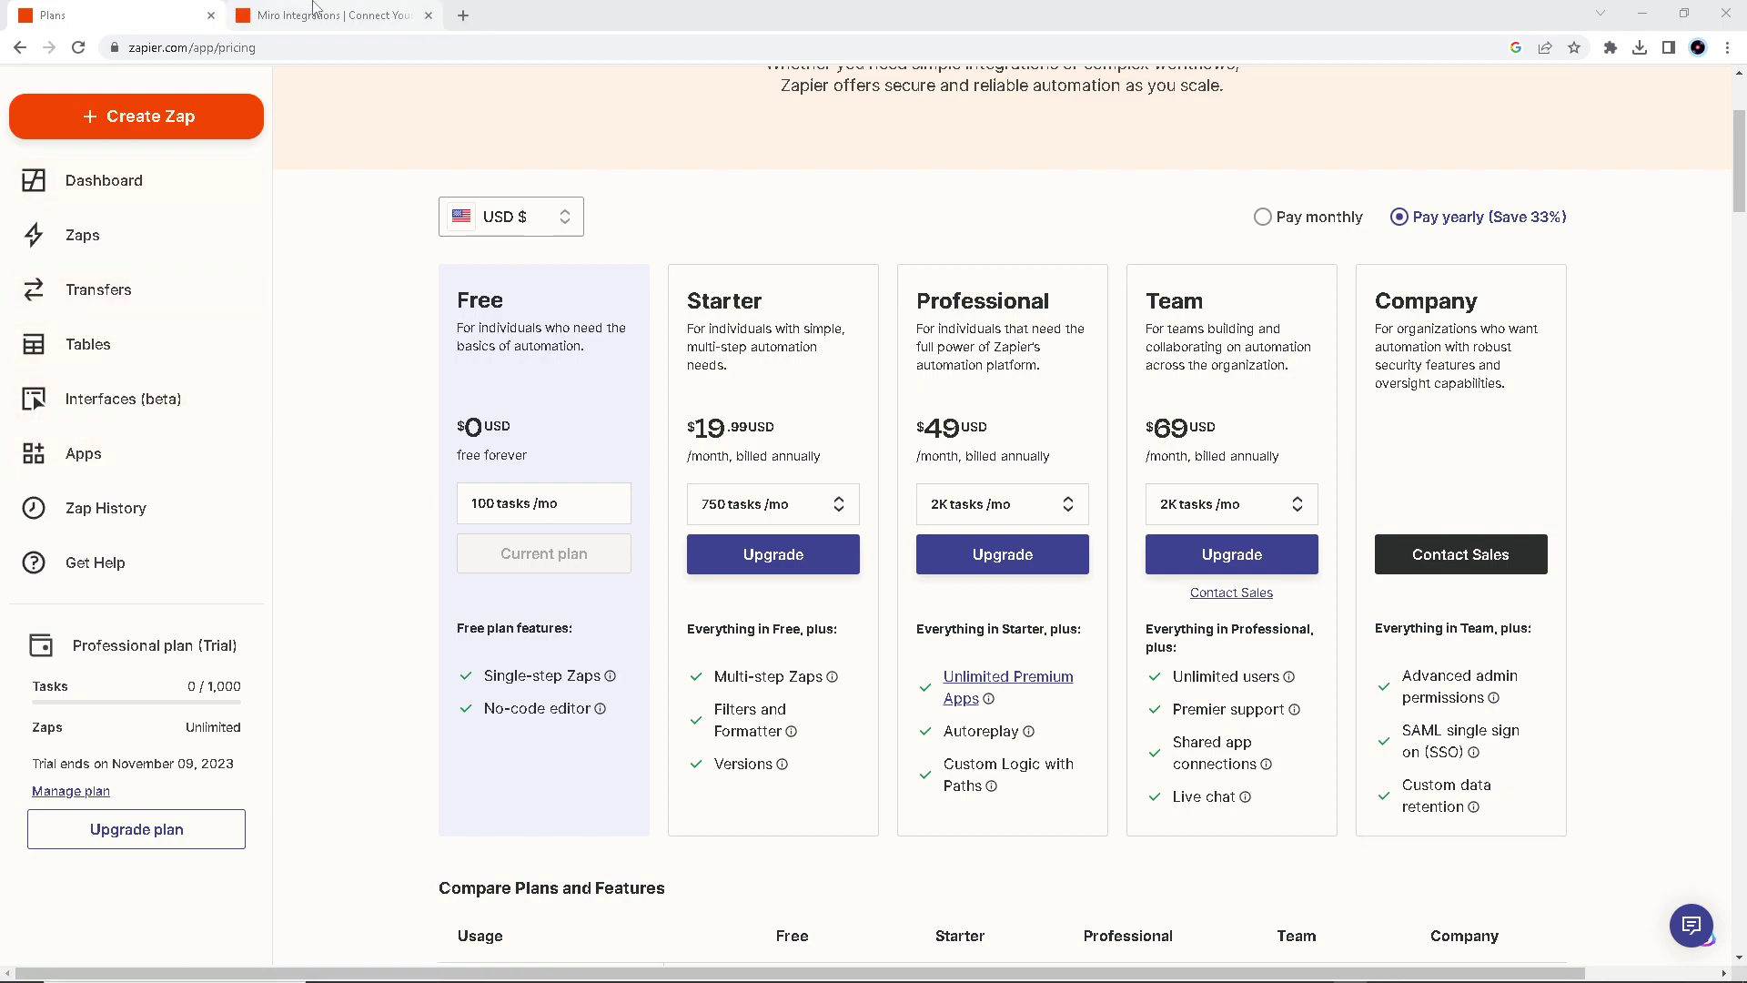
pyautogui.click(375, 20)
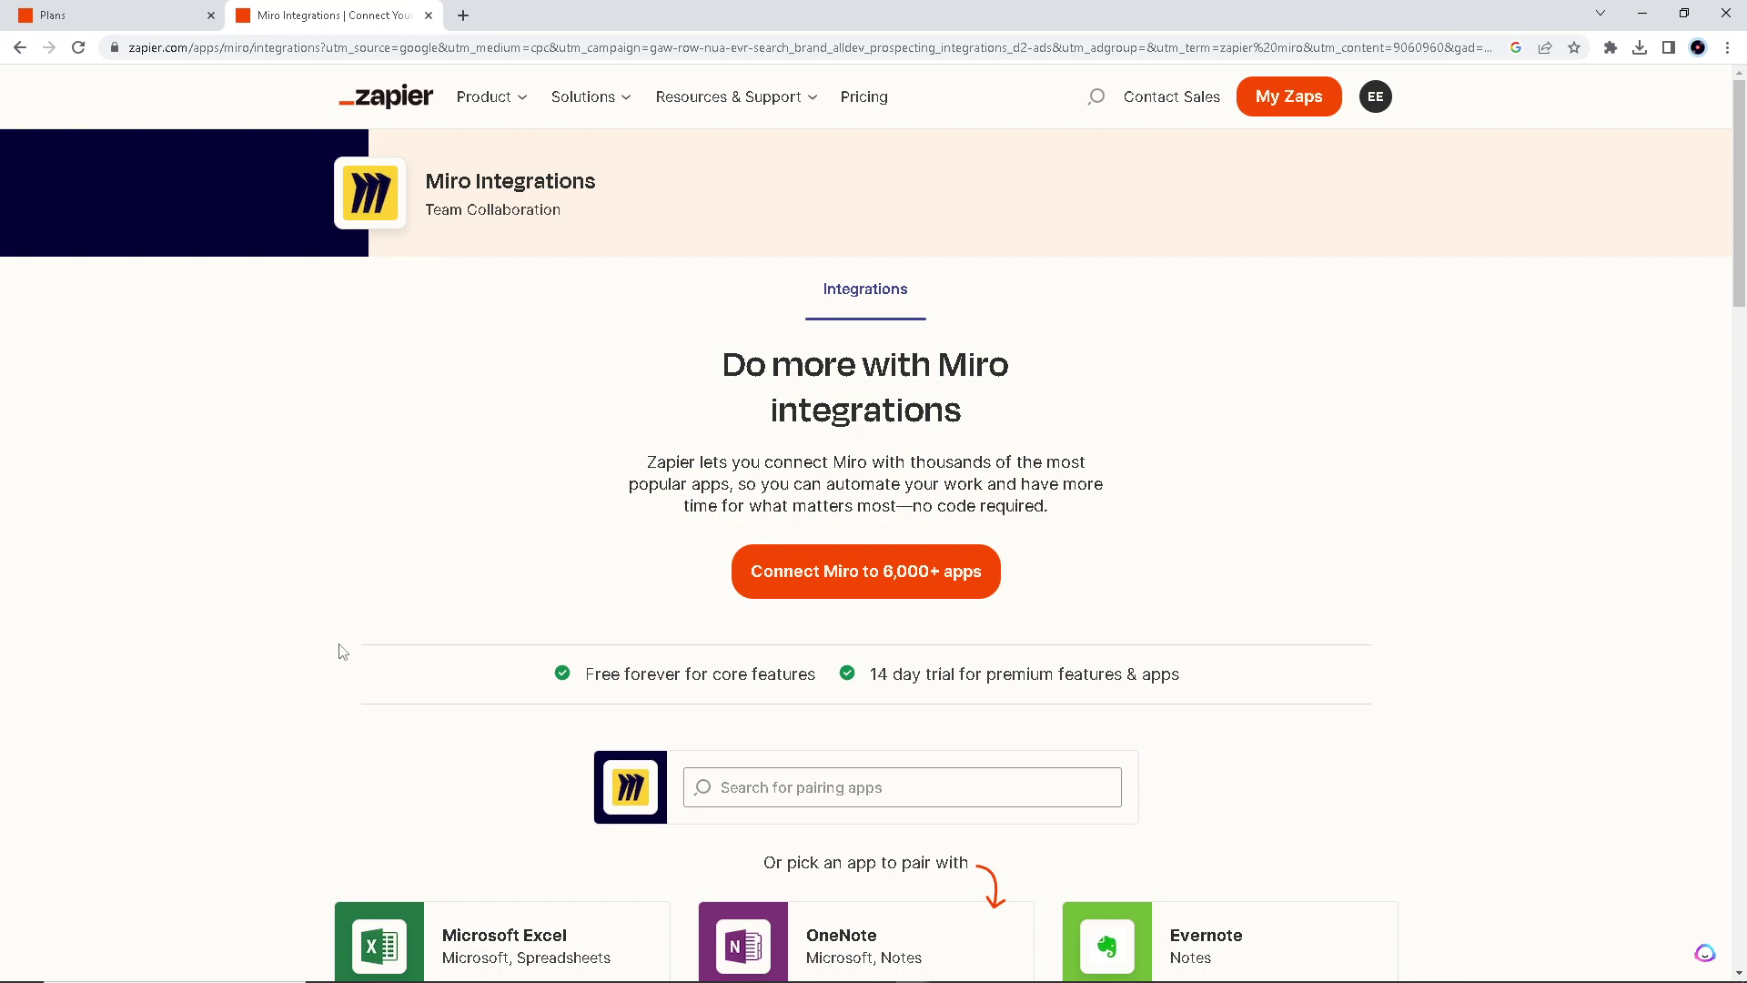
pyautogui.click(906, 590)
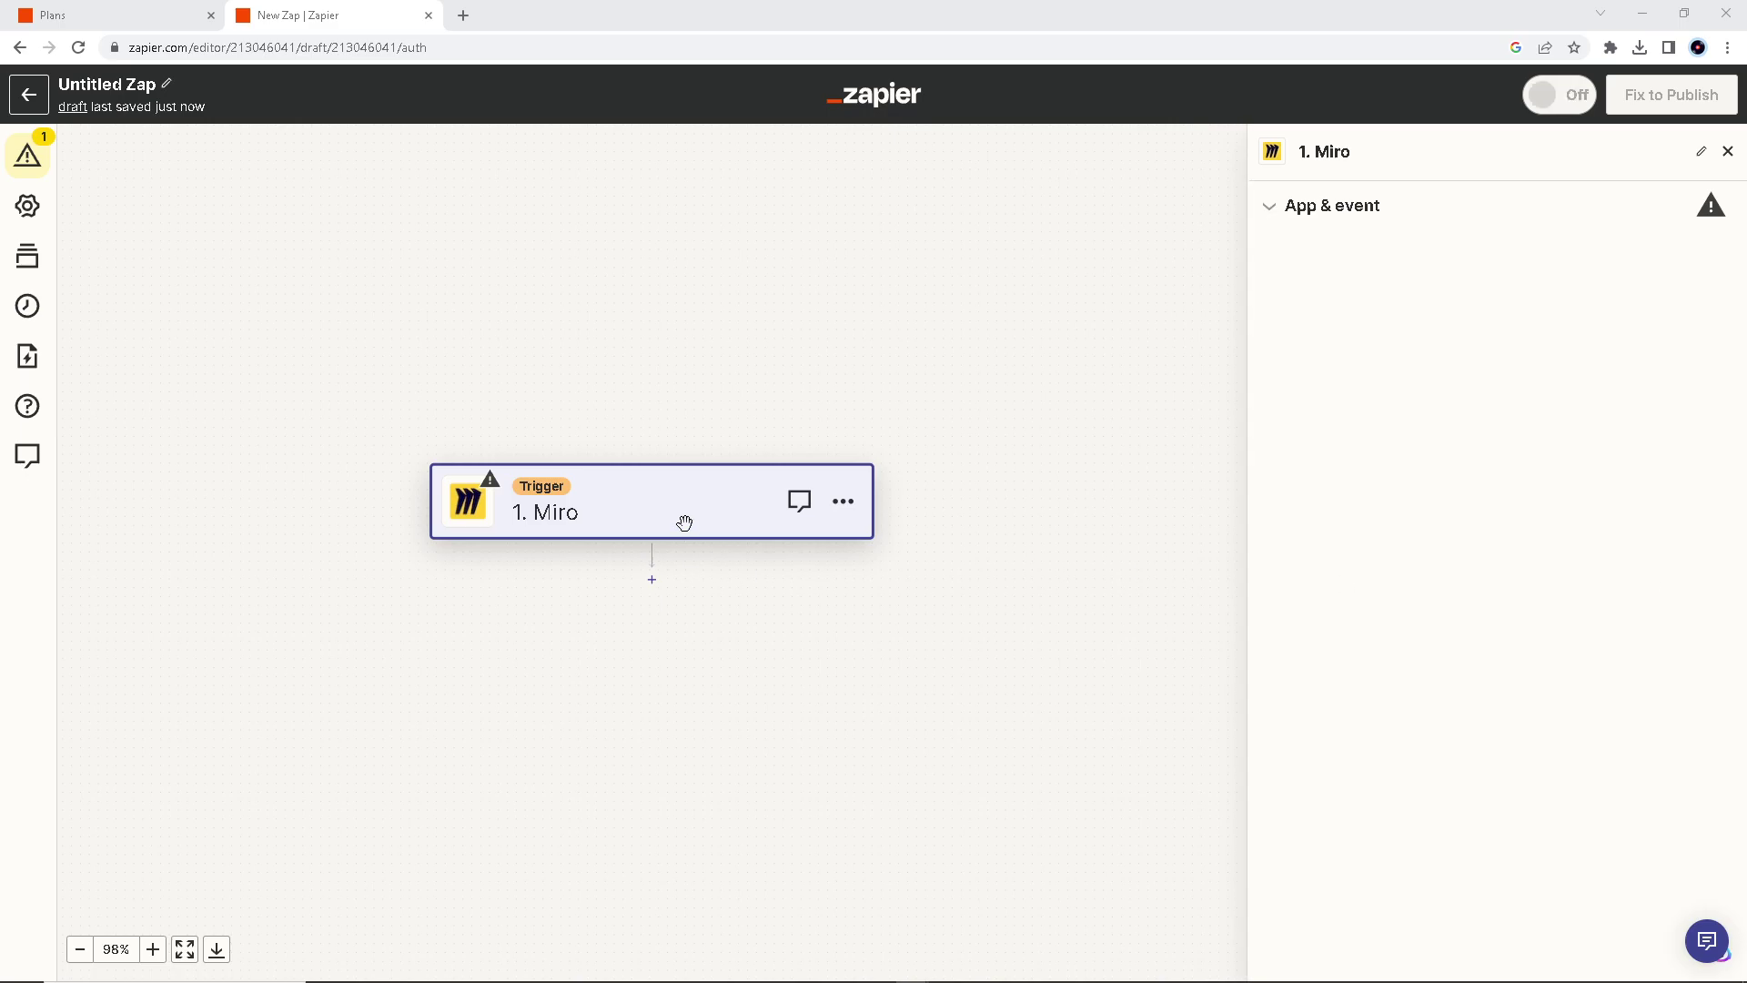
# Add a new step below the Miro trigger and search the app list for Excel
pyautogui.click(684, 522)
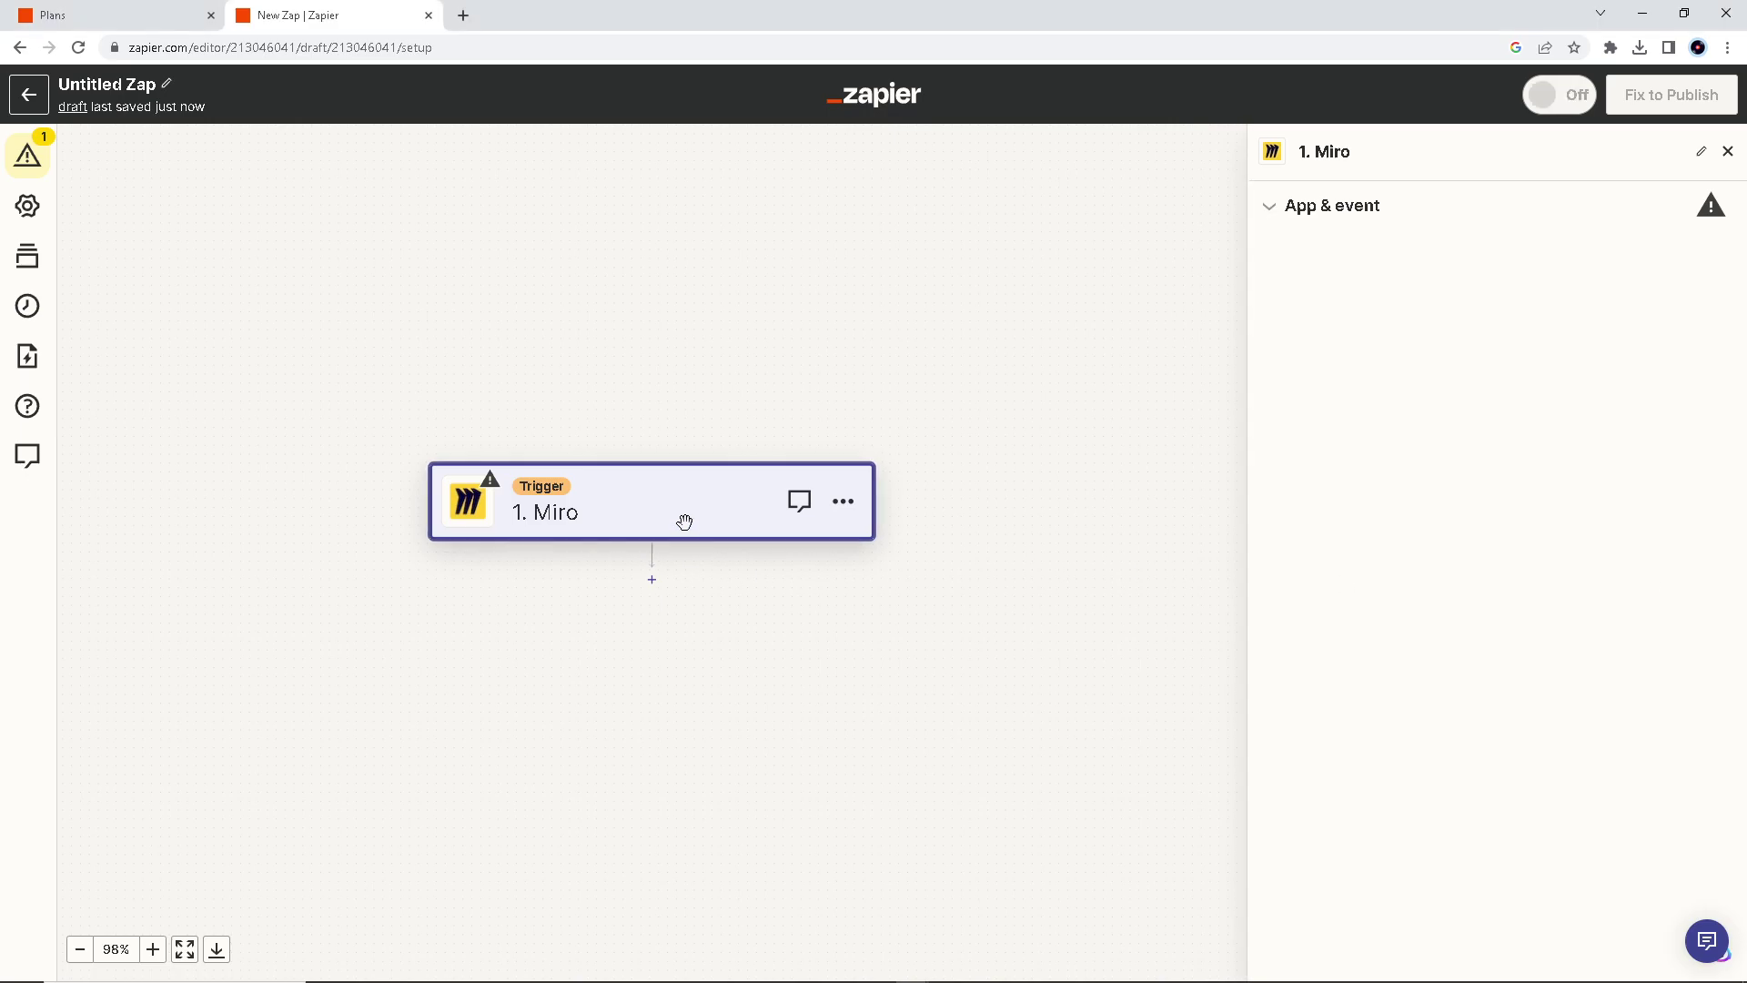
pyautogui.click(652, 581)
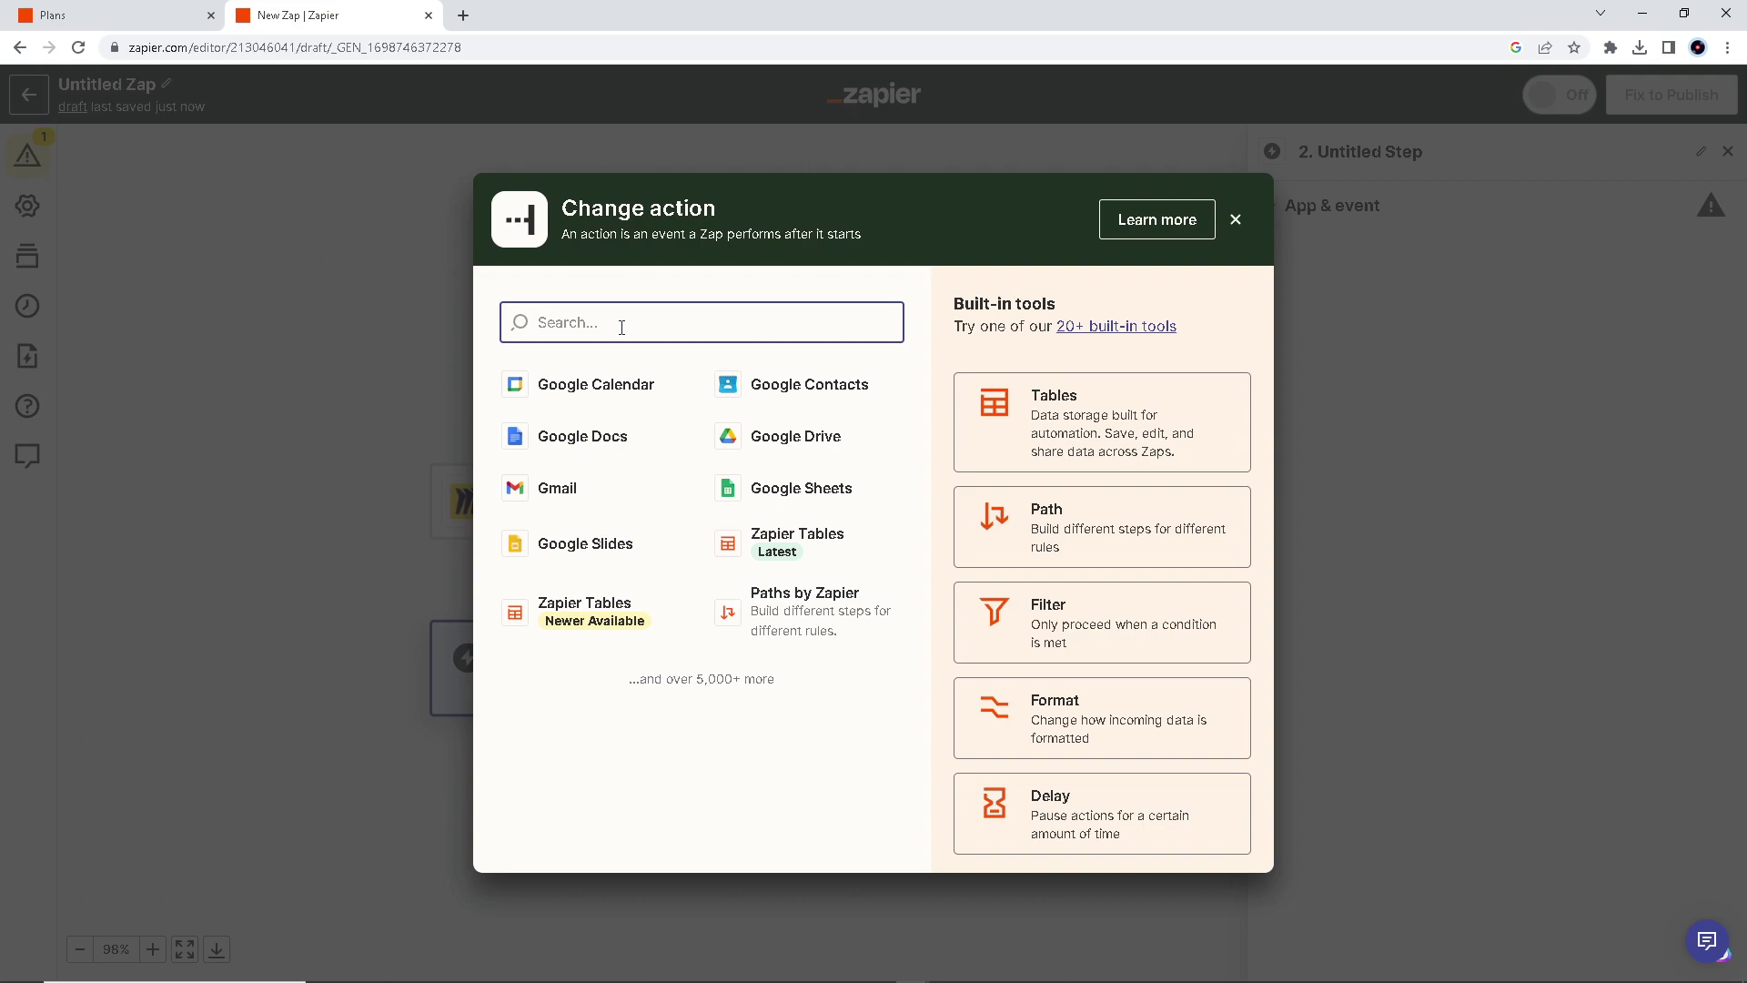
pyautogui.write('exre')
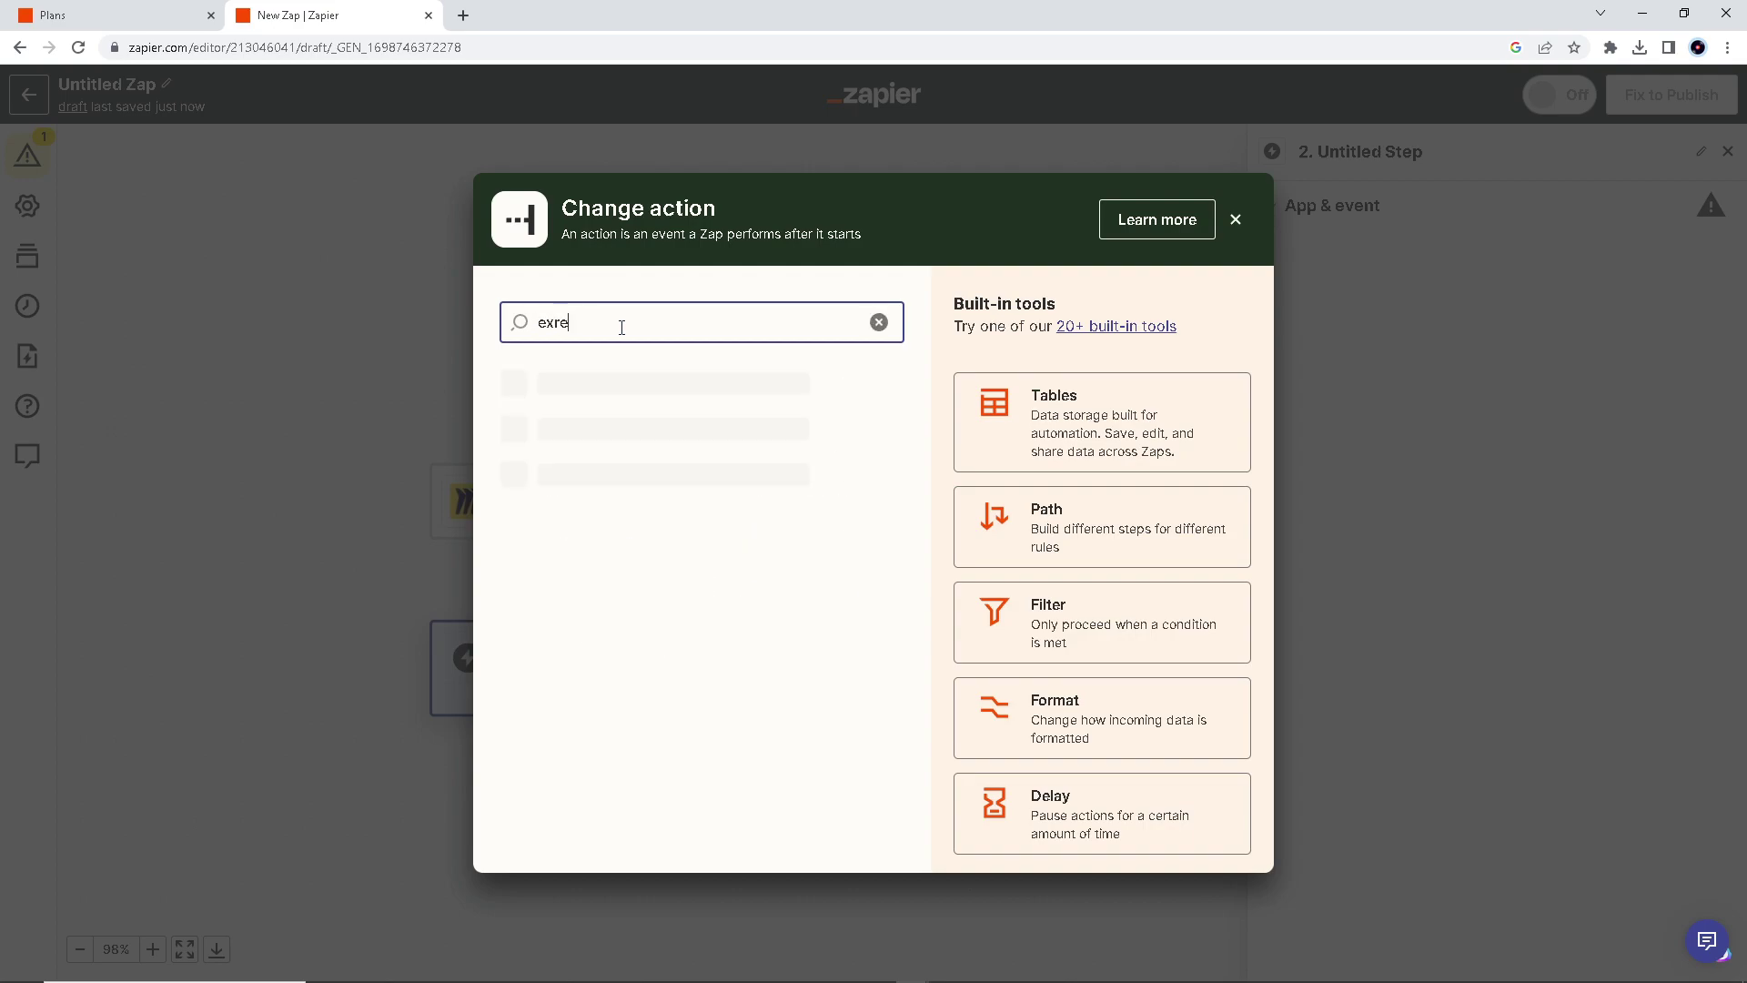
pyautogui.write('cel')
pyautogui.press('BackSpace')
# Select Microsoft Excel from the search results as step 2's app
pyautogui.click(625, 403)
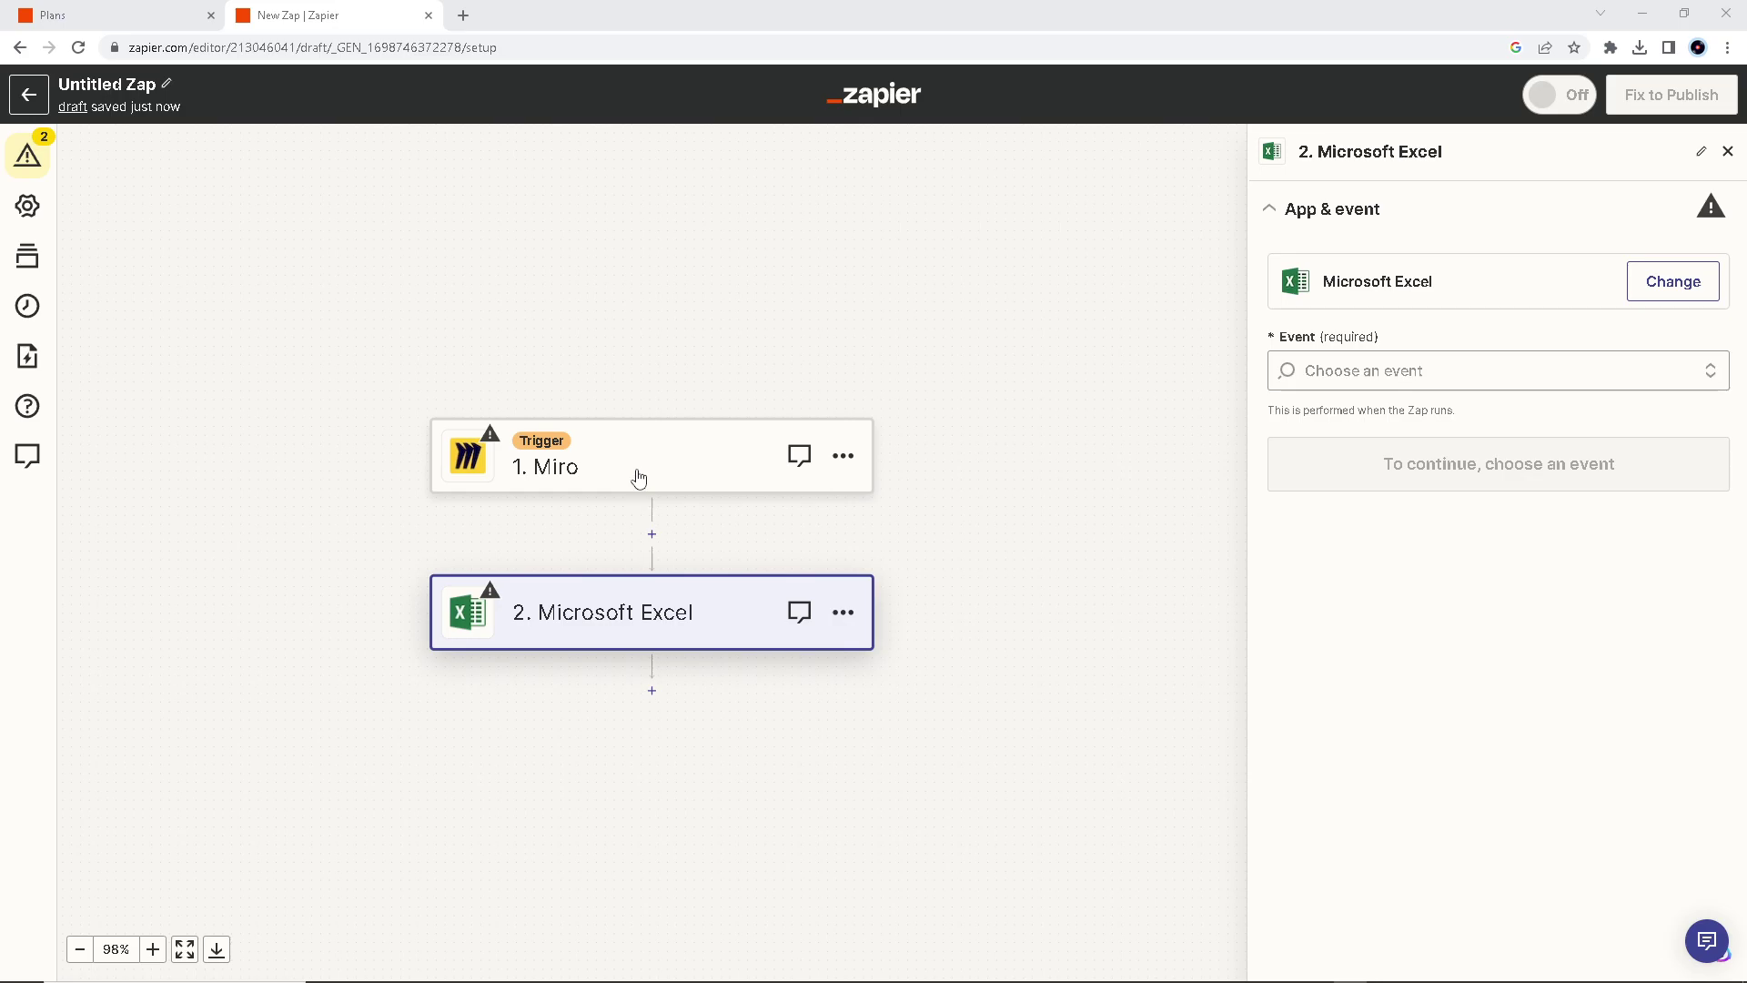
pyautogui.click(658, 467)
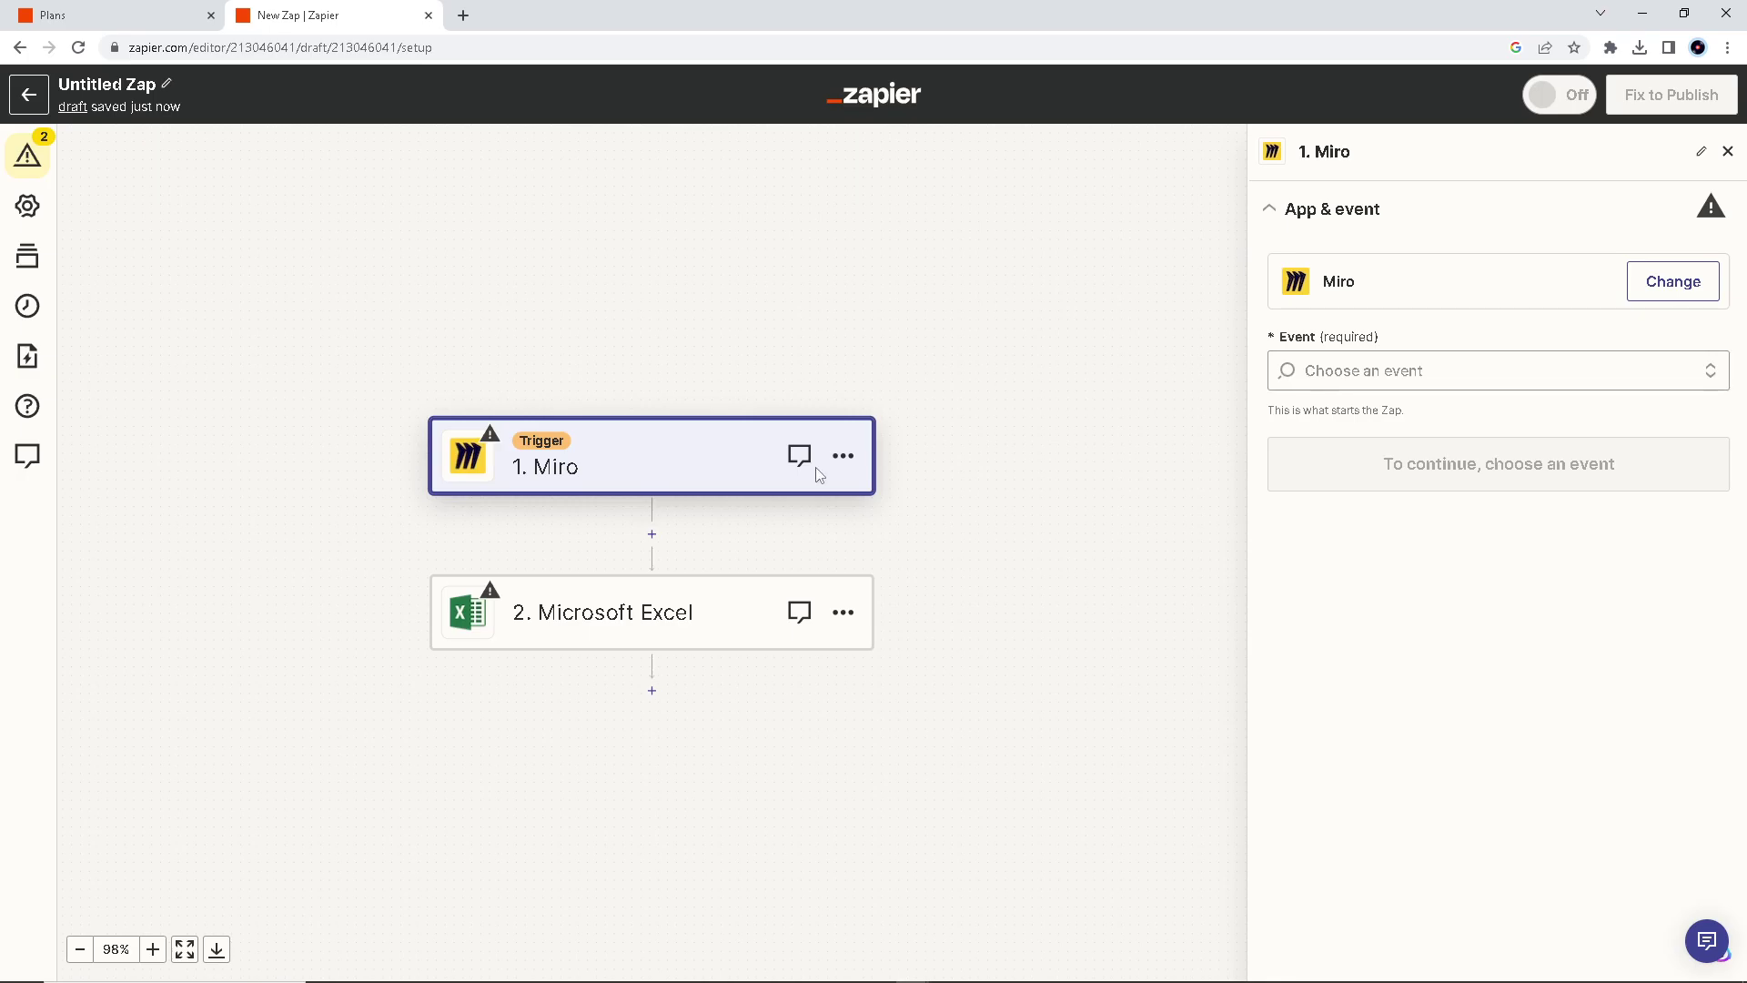
pyautogui.click(1514, 379)
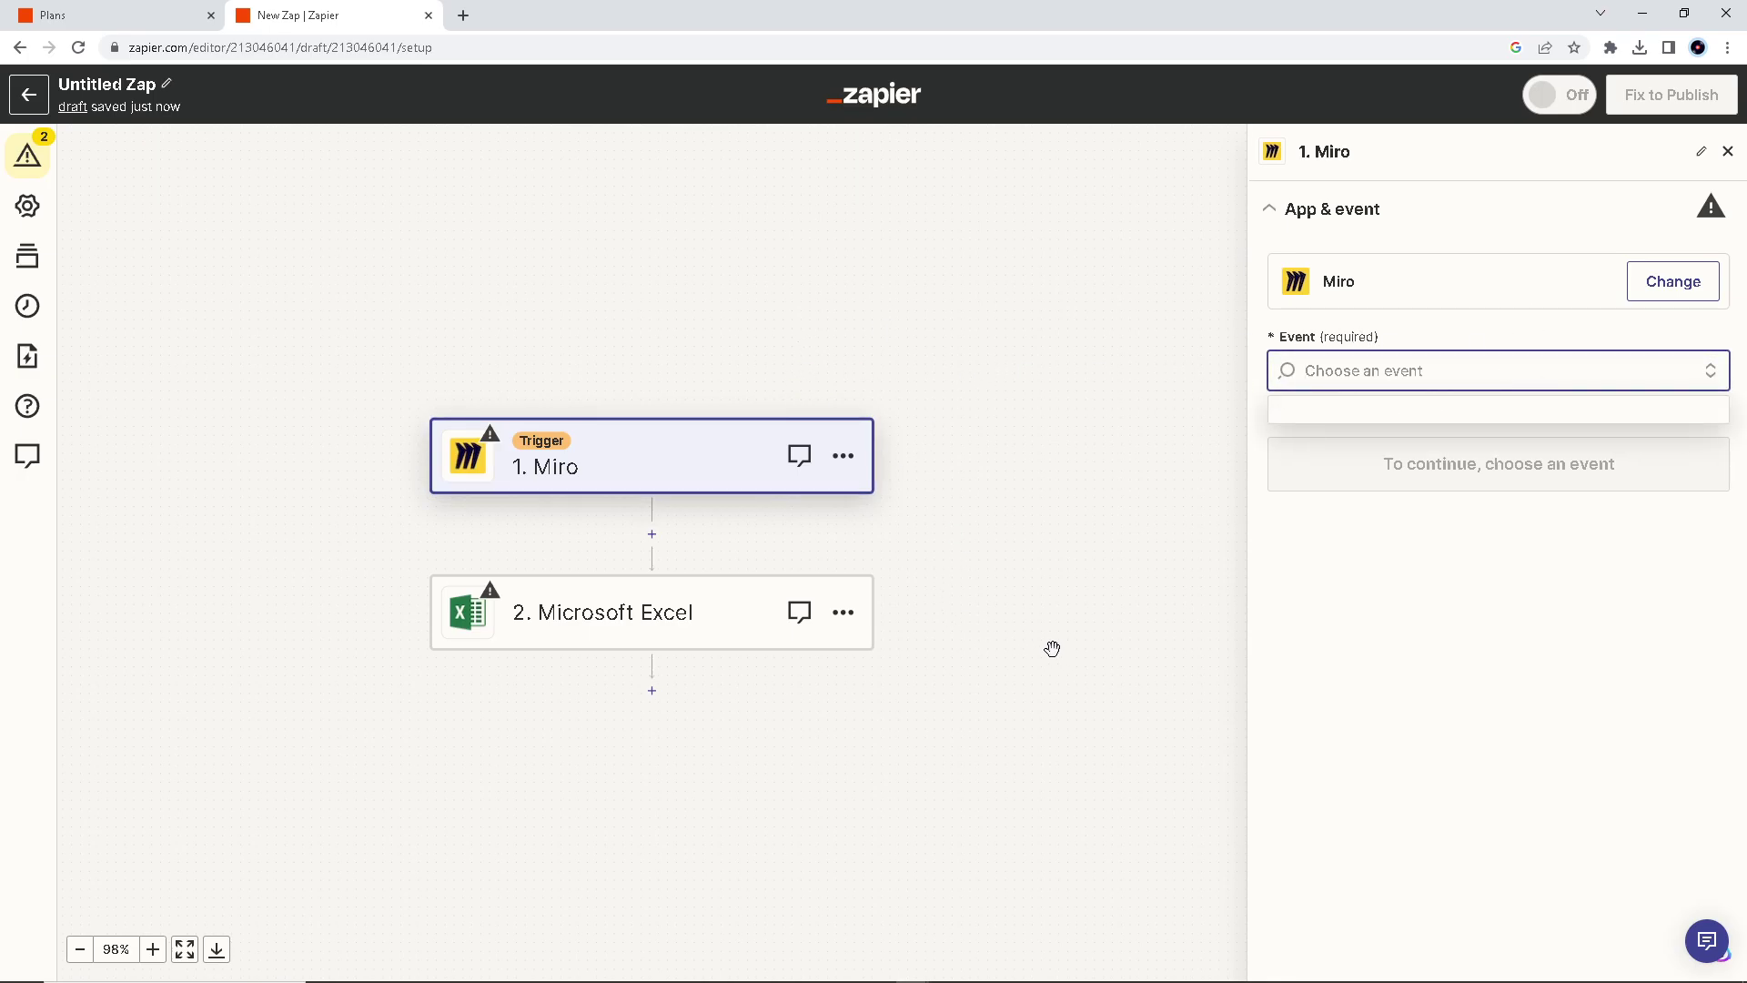
pyautogui.click(587, 626)
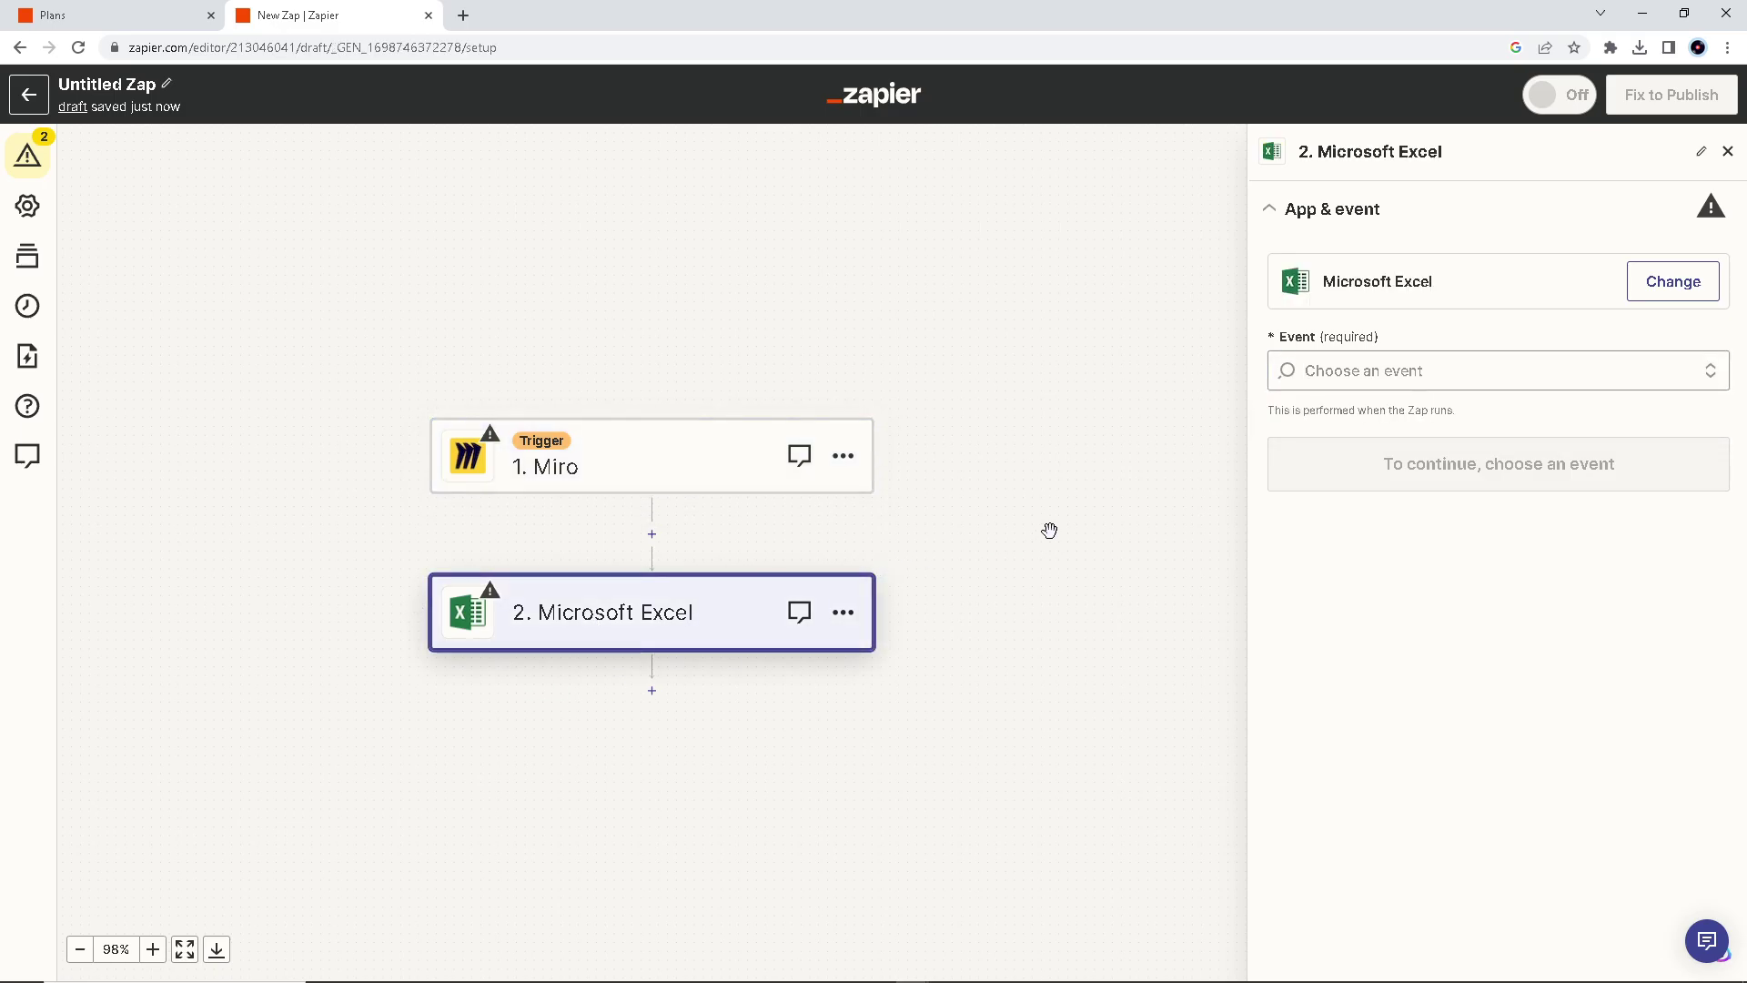